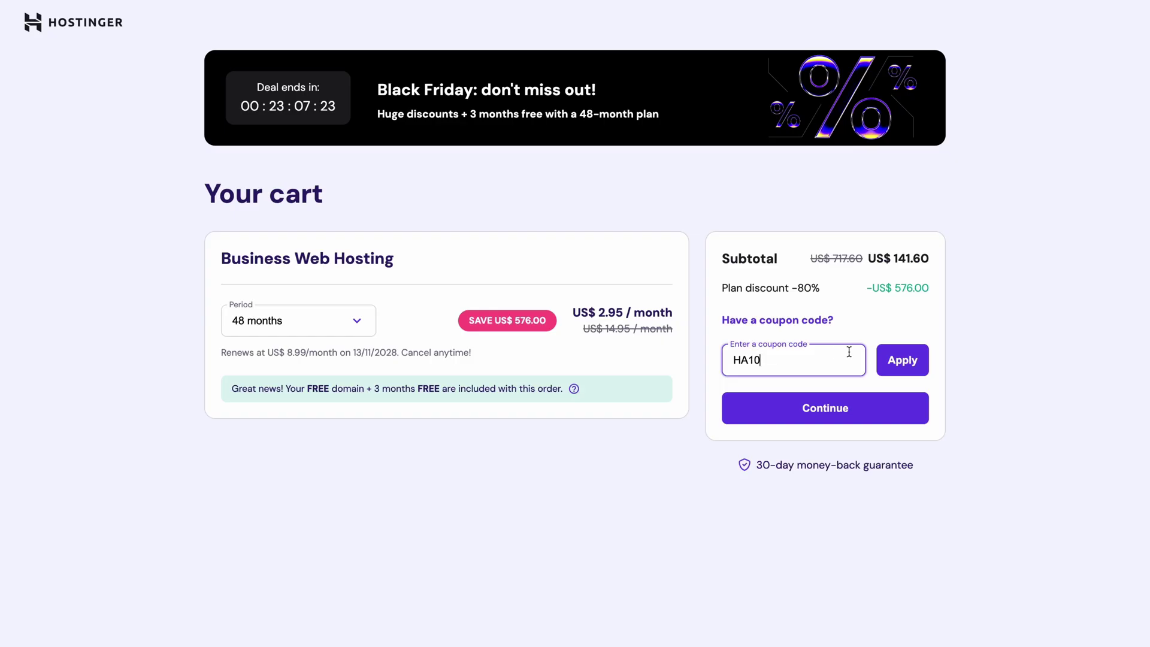
Choose the Business web hosting plan in Hostinger
{"action": "left_click", "coordinate": [880, 355]}
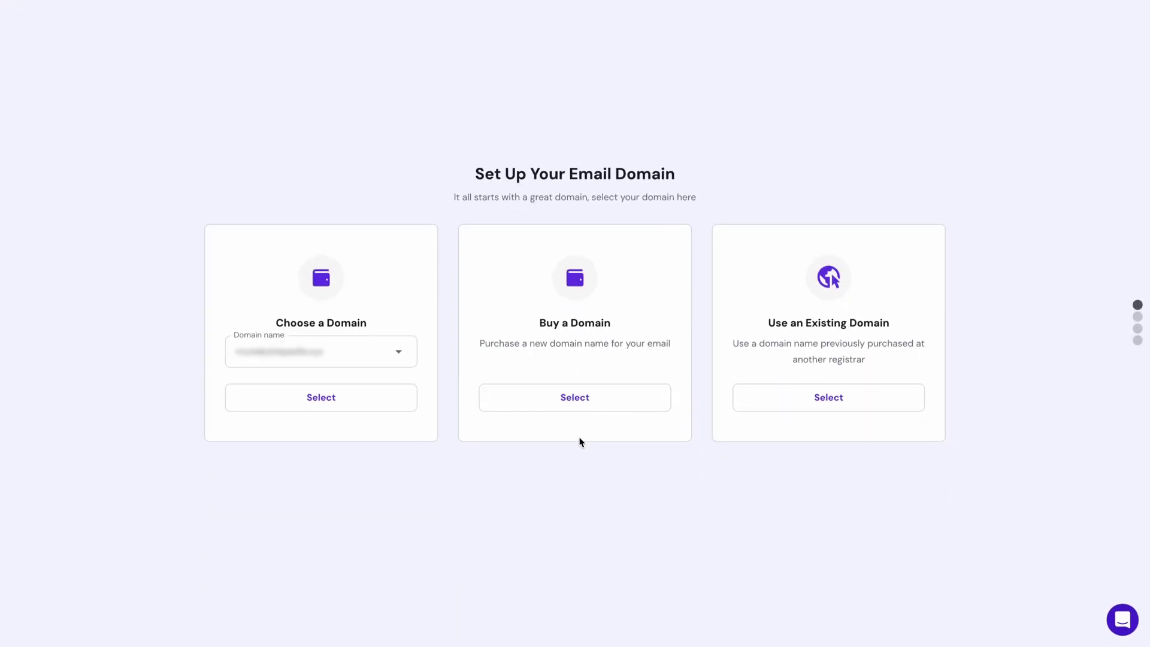
Link the existing domain vandeil.me and create its first admin email account
{"action": "left_click", "coordinate": [780, 400]}
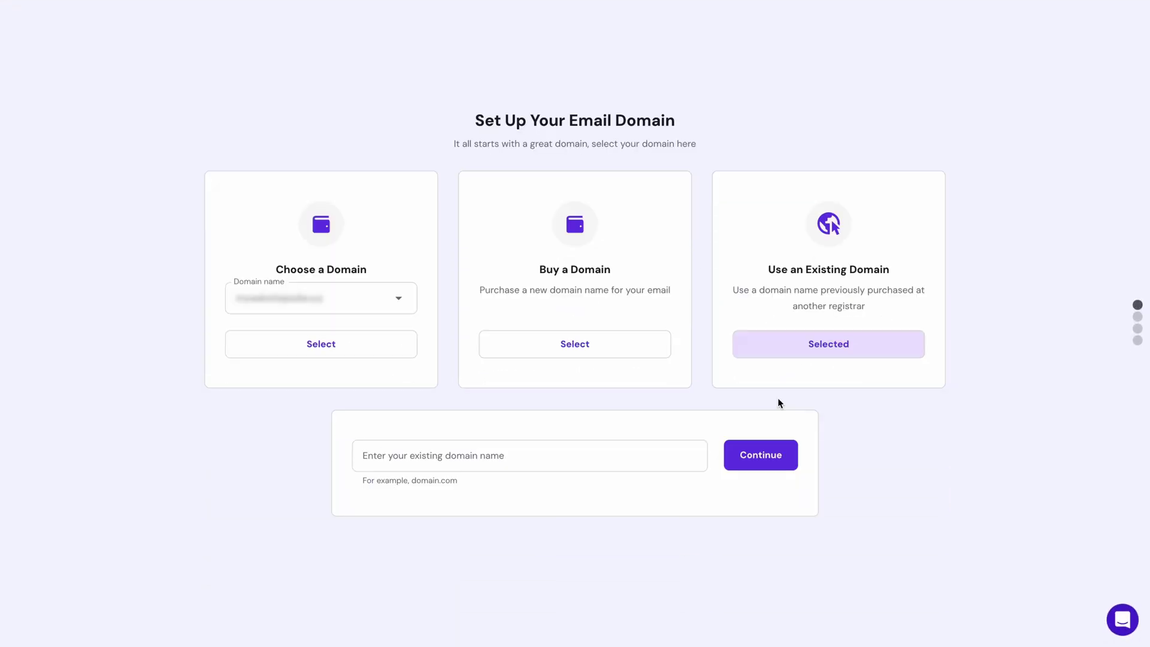
{"action": "left_click", "coordinate": [637, 449]}
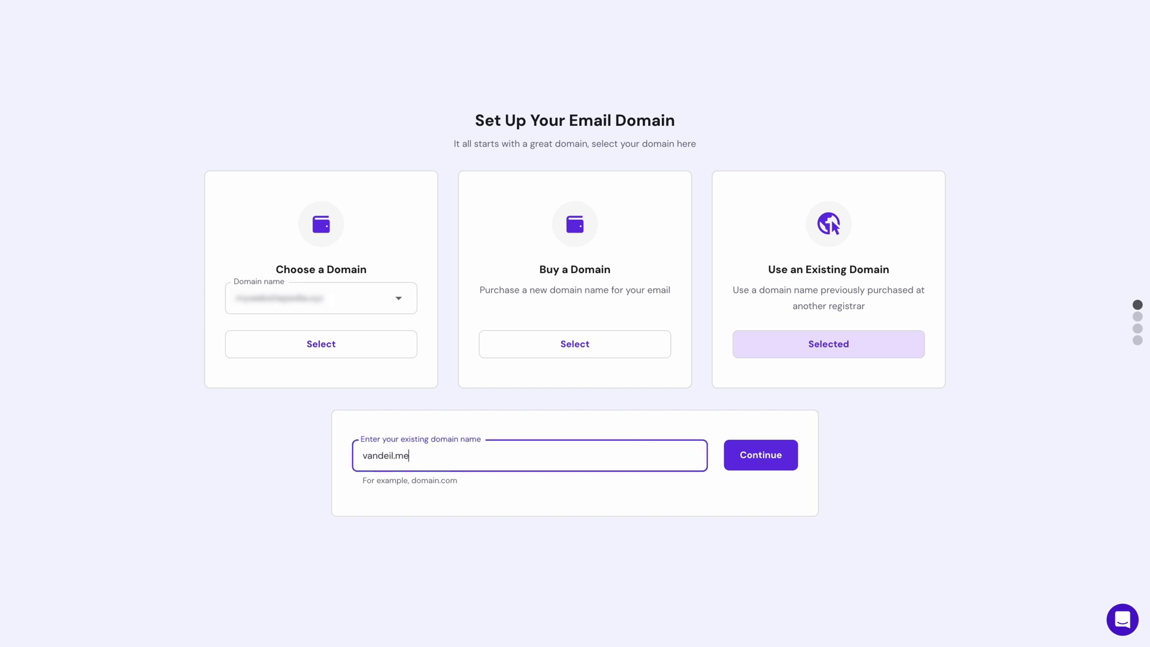
{"action": "left_click", "coordinate": [750, 458]}
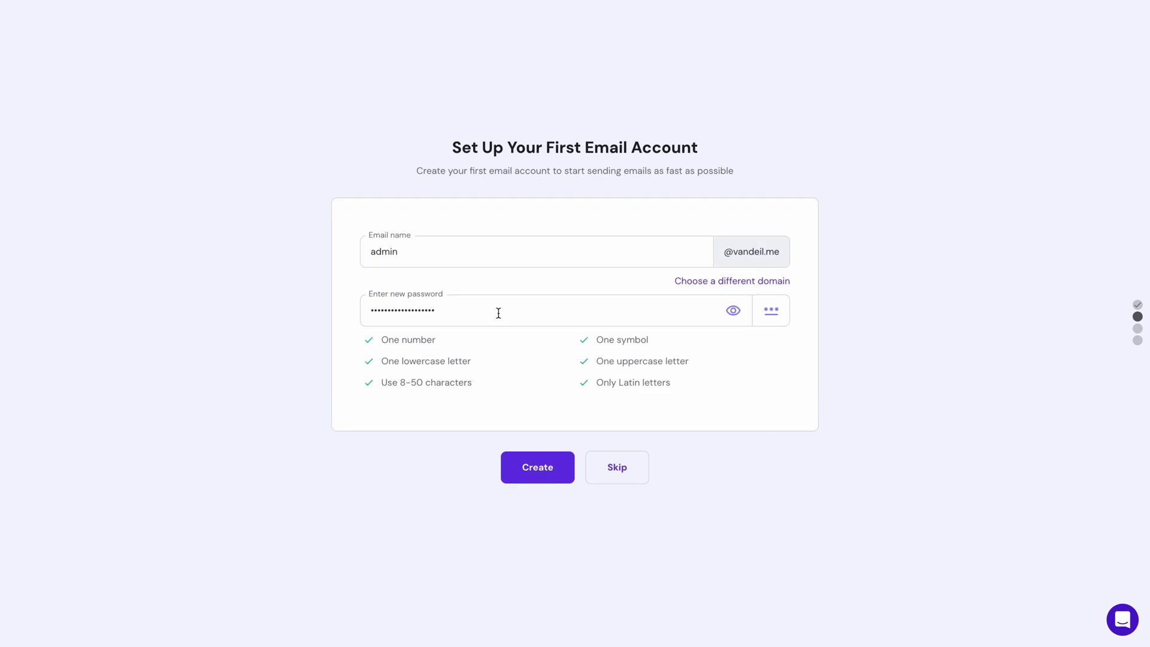
{"action": "left_click", "coordinate": [527, 459]}
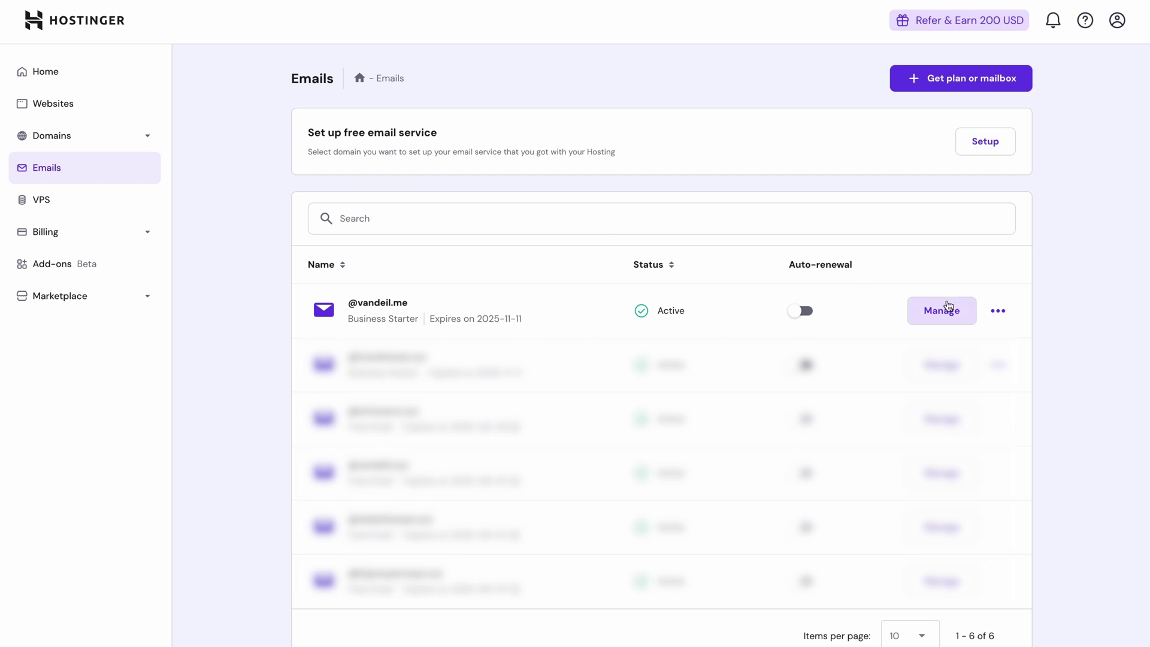
Open vandeil.me's Connect Domain setup and view its SPF TXT and DKIM CNAME records
{"action": "left_click", "coordinate": [948, 306]}
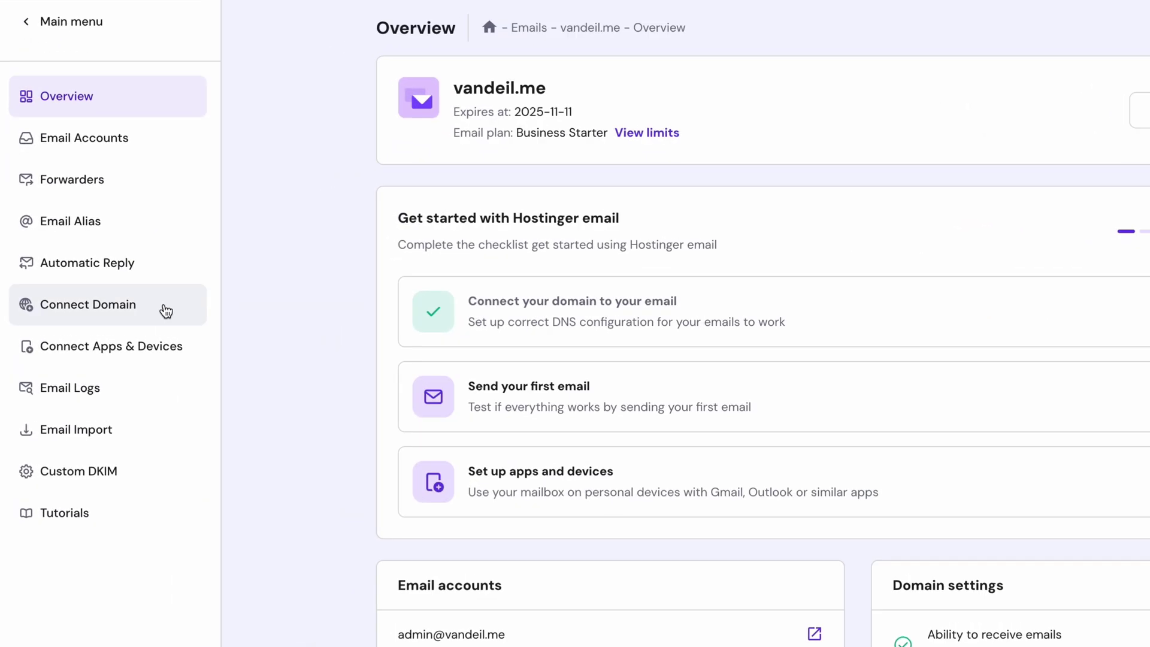
{"action": "left_click", "coordinate": [166, 311]}
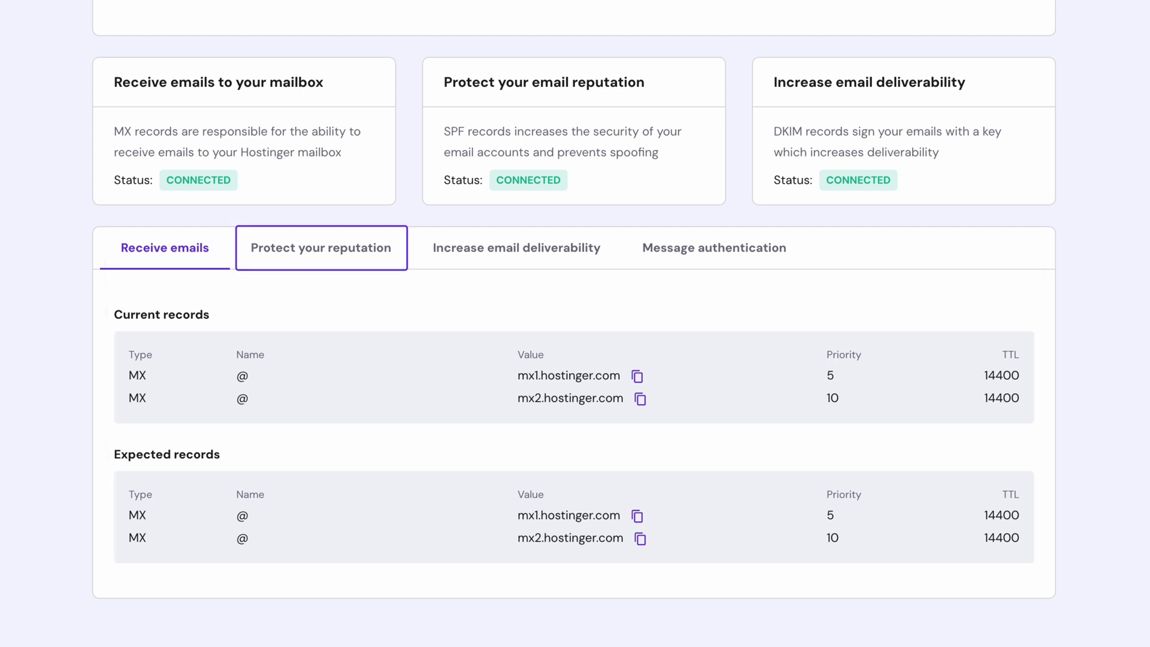
{"action": "left_click", "coordinate": [302, 251]}
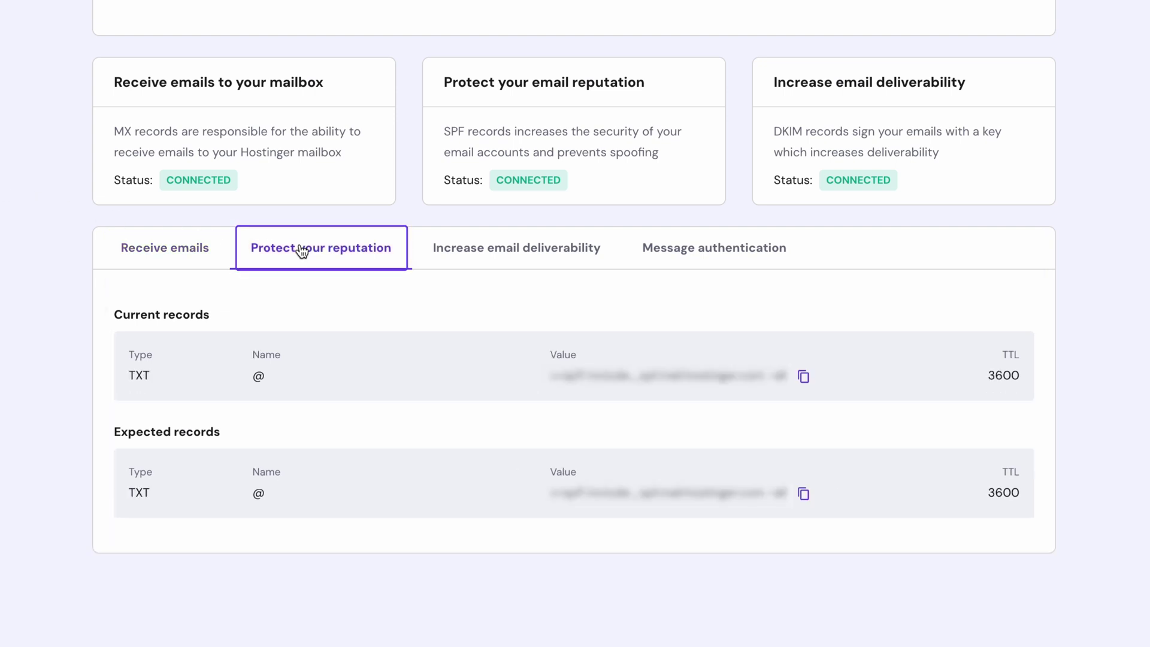
{"action": "left_click", "coordinate": [471, 262]}
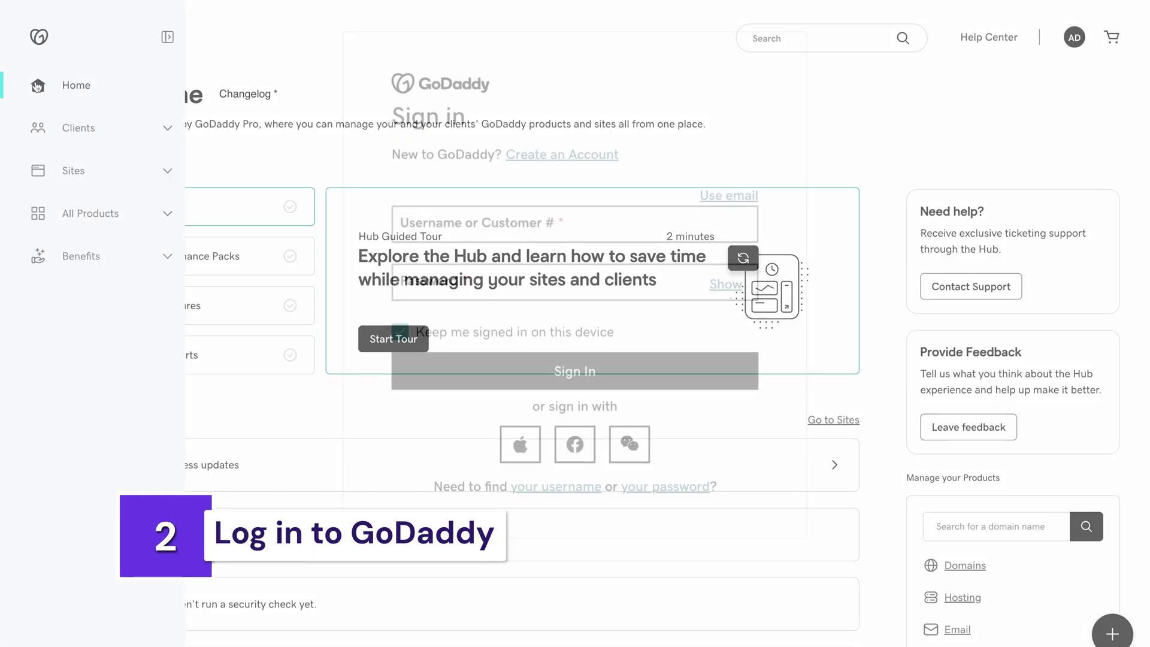
Open the domain's DNS records tab from GoDaddy's Domain Portfolio
{"action": "left_click", "coordinate": [165, 215]}
{"action": "left_click", "coordinate": [85, 267]}
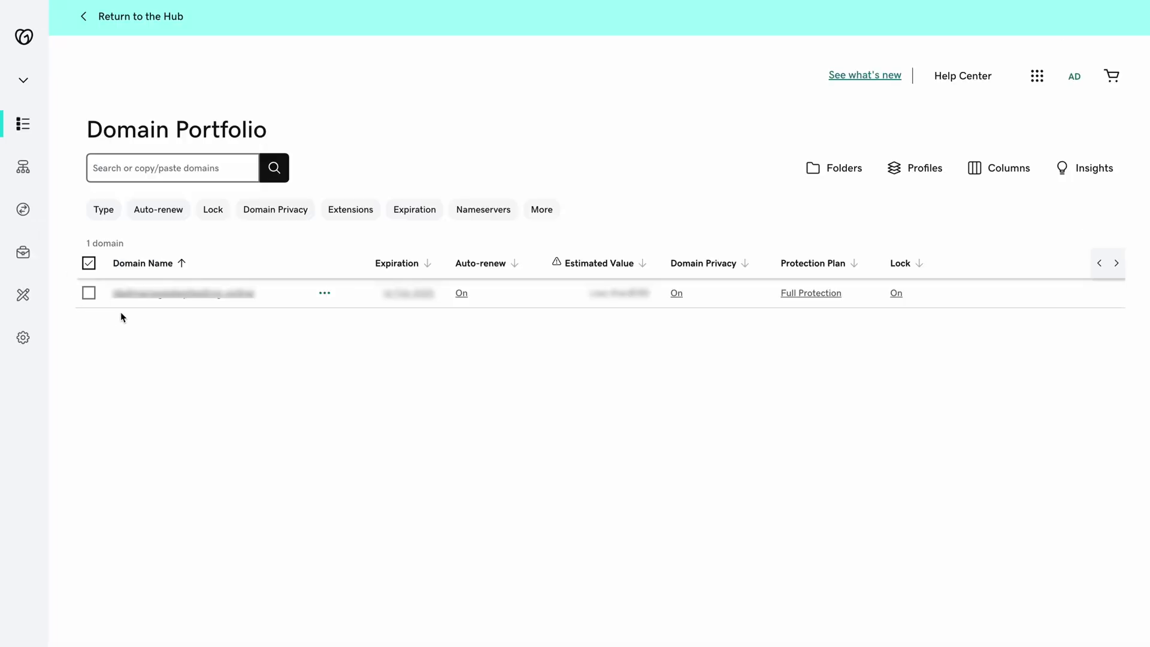
{"action": "left_click", "coordinate": [150, 301]}
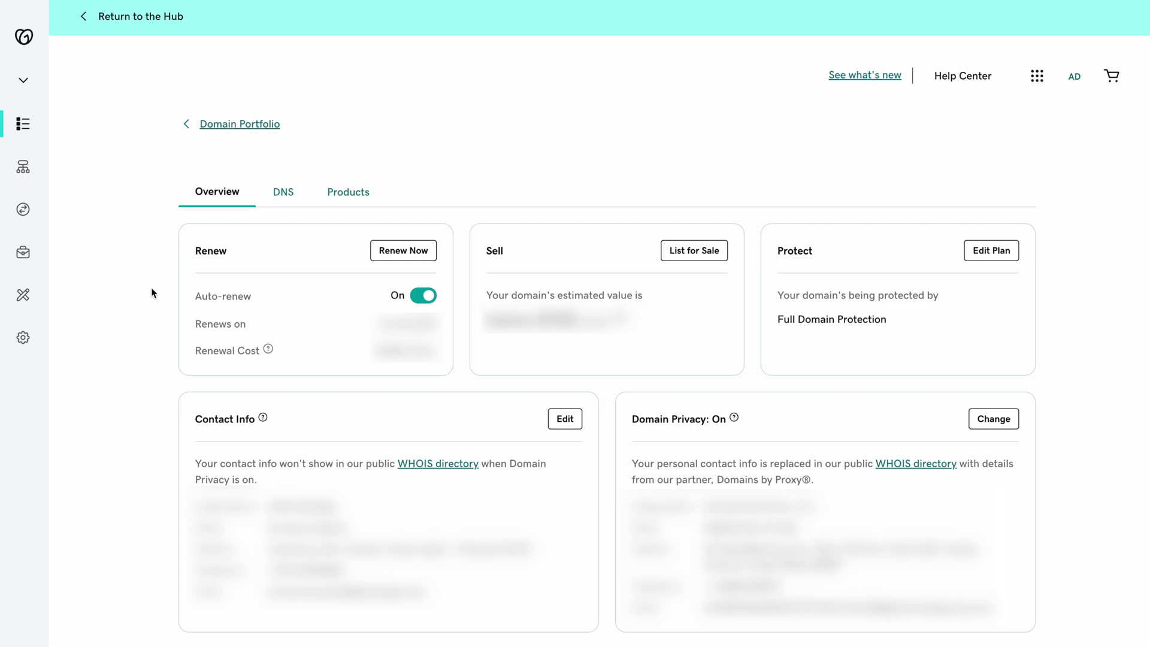
{"action": "left_click", "coordinate": [281, 198]}
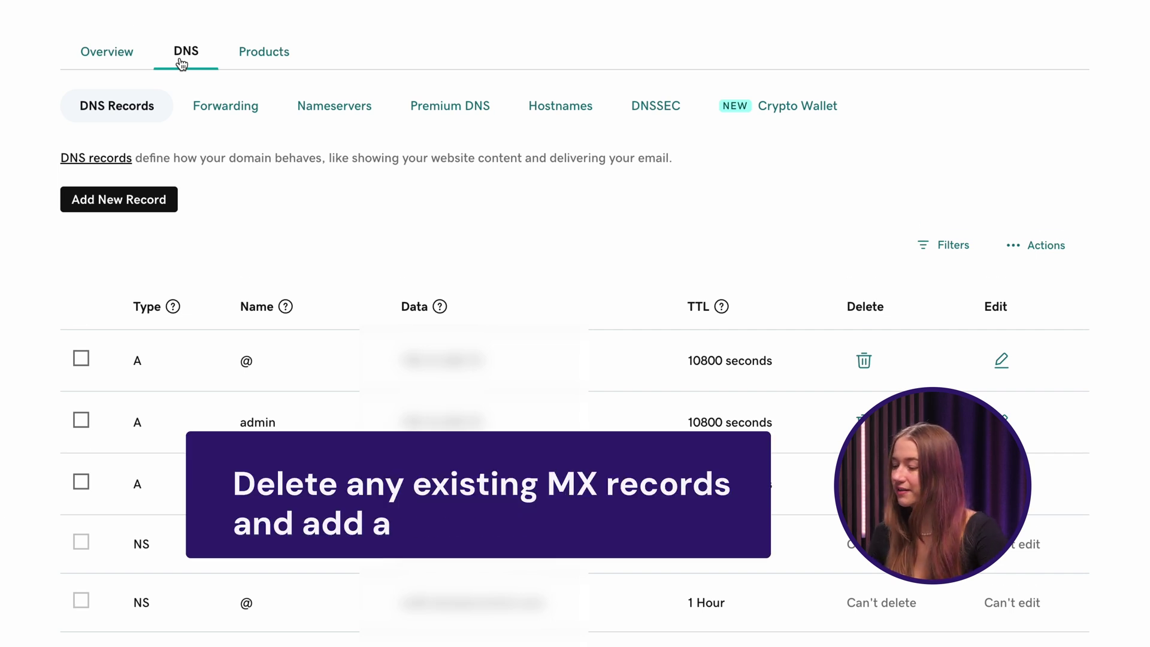
Add an MX record for @: mx1.hostinger.com at priority 5, mx2.hostinger.com at priority 10
{"action": "scroll", "coordinate": [5, 524], "scroll_direction": "down", "scroll_amount": 1}
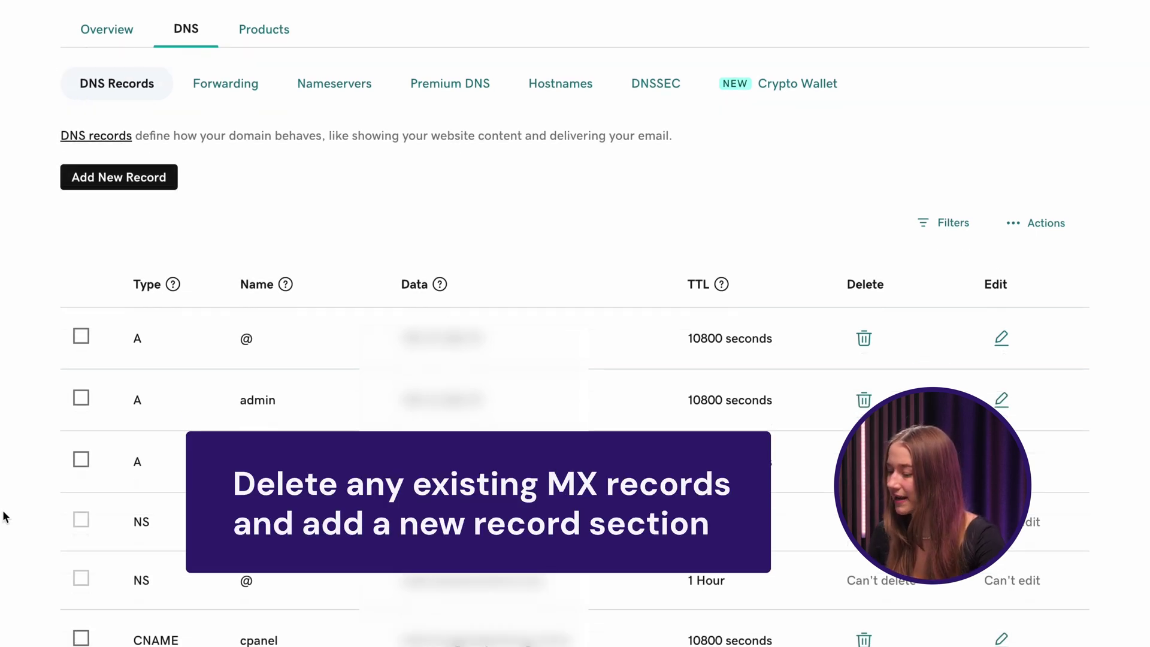
{"action": "left_click", "coordinate": [152, 187]}
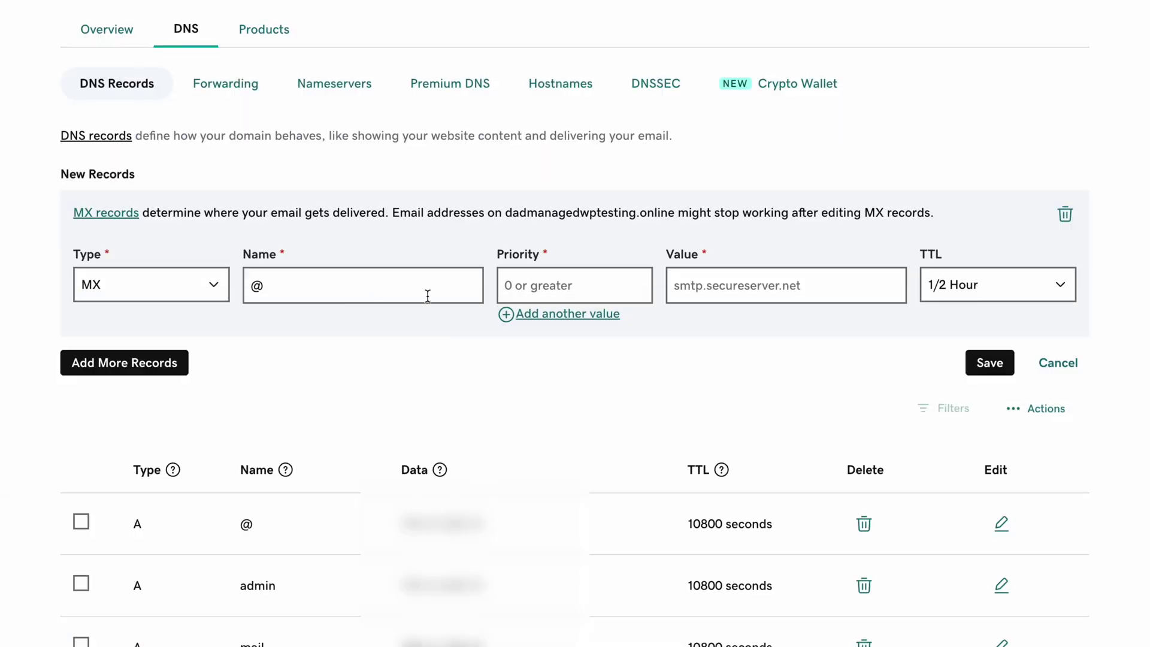
{"action": "left_click", "coordinate": [537, 292]}
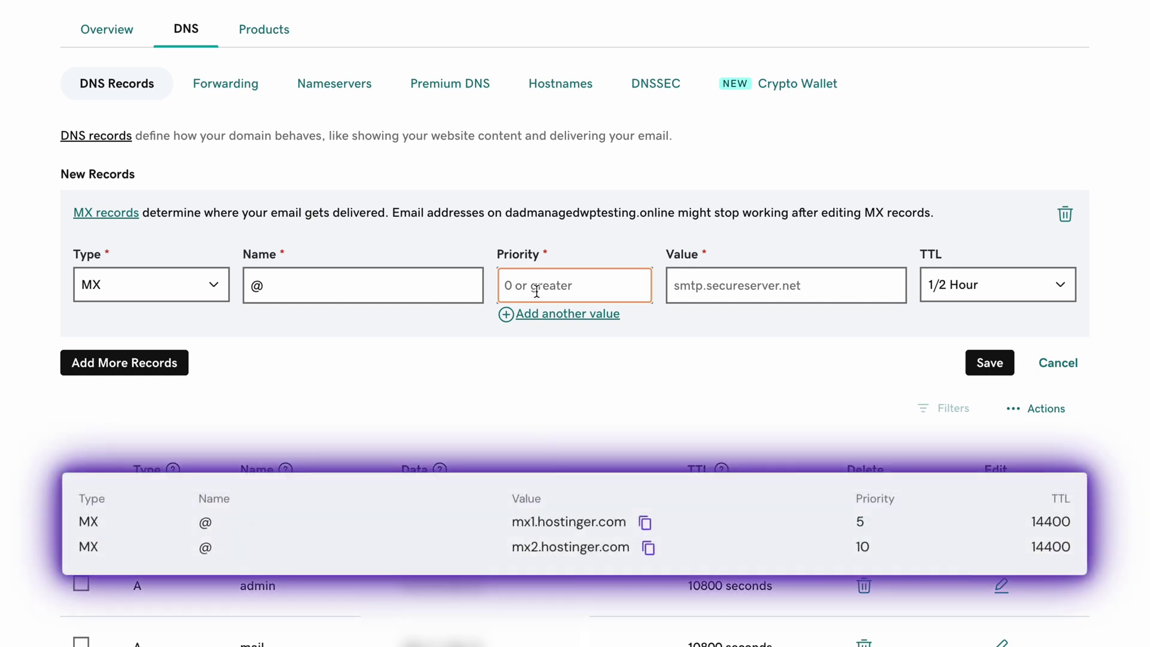
{"action": "type", "text": "5"}
{"action": "left_click", "coordinate": [712, 293]}
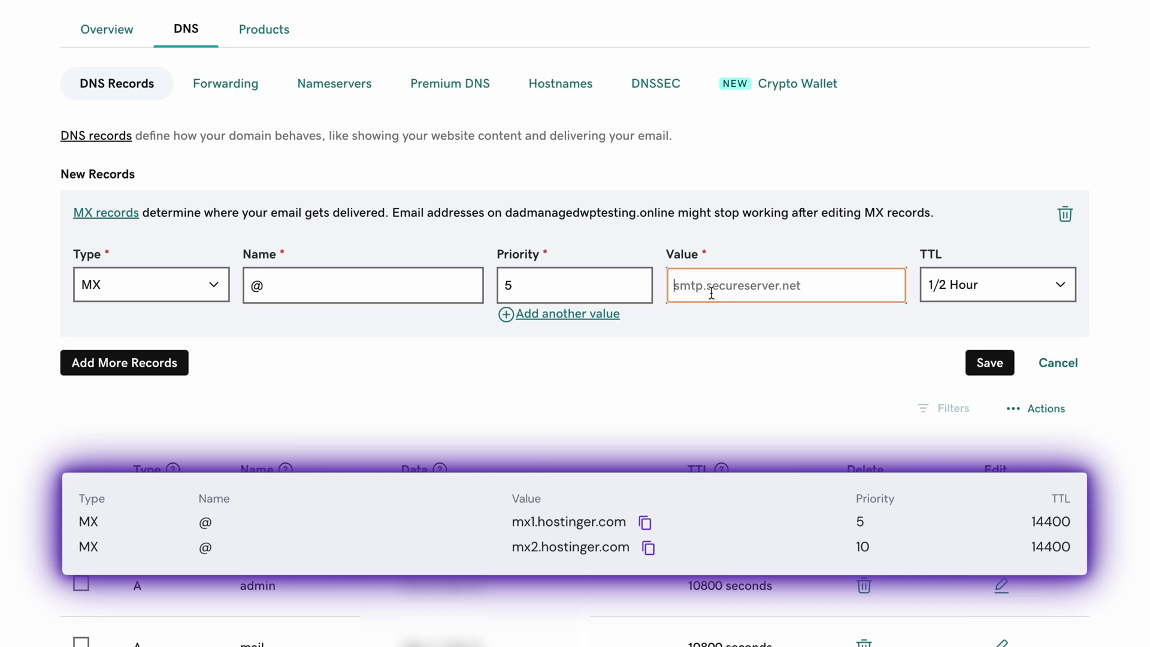
{"action": "type", "text": "mx1.hostinger.com"}
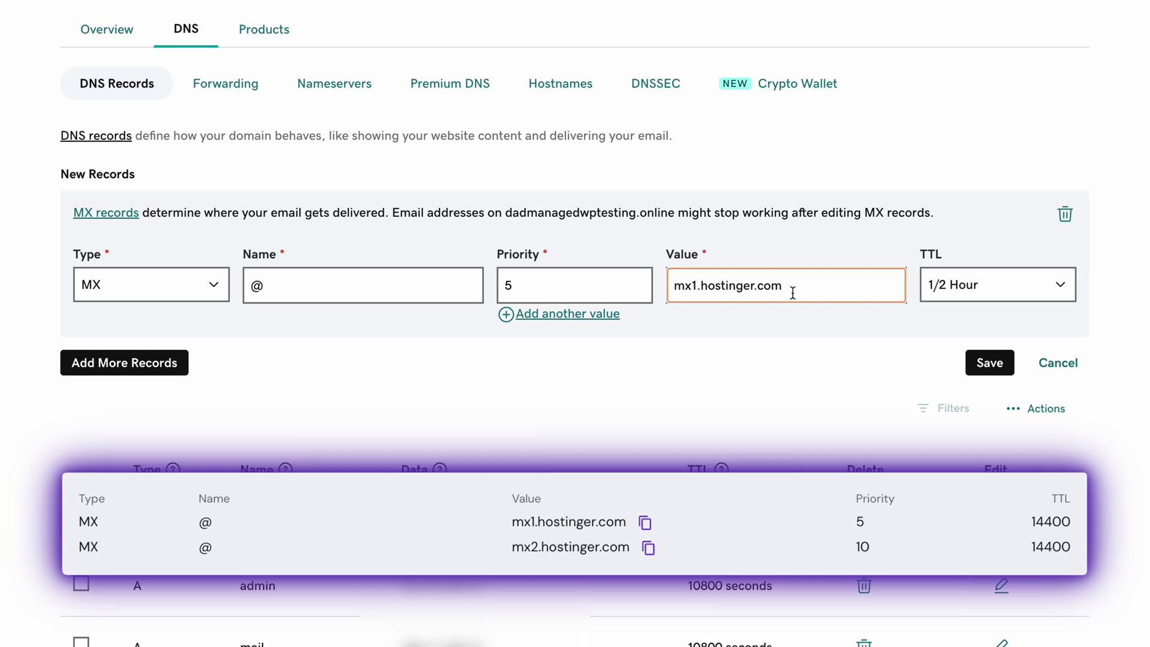
{"action": "left_click", "coordinate": [598, 315]}
{"action": "type", "text": "10"}
{"action": "key", "text": "Tab"}
{"action": "type", "text": "mx2.hostinger.com"}
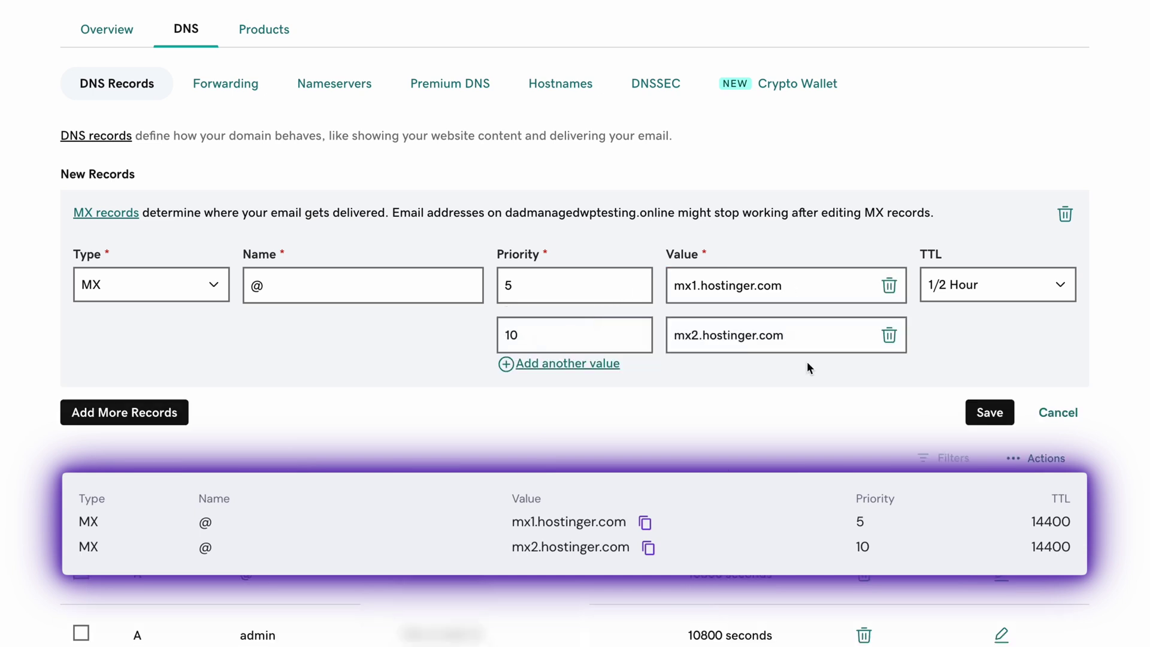
{"action": "left_click", "coordinate": [984, 415]}
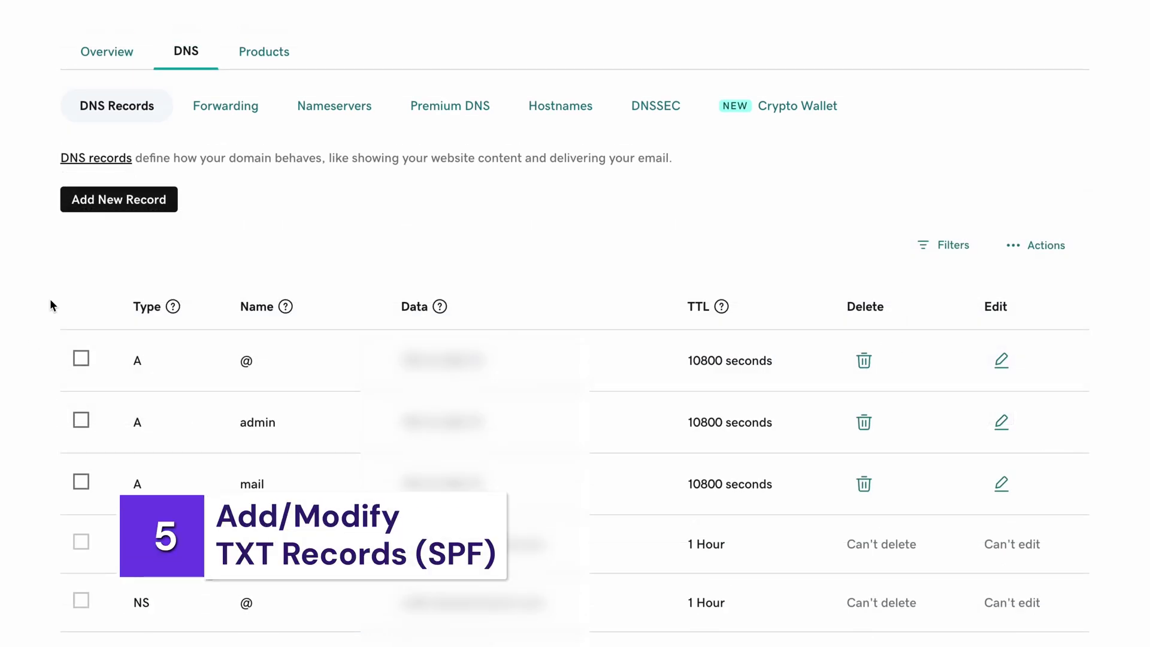
Add a TXT record for @ containing Hostinger's SPF value
{"action": "left_click", "coordinate": [128, 204]}
{"action": "left_click", "coordinate": [147, 304]}
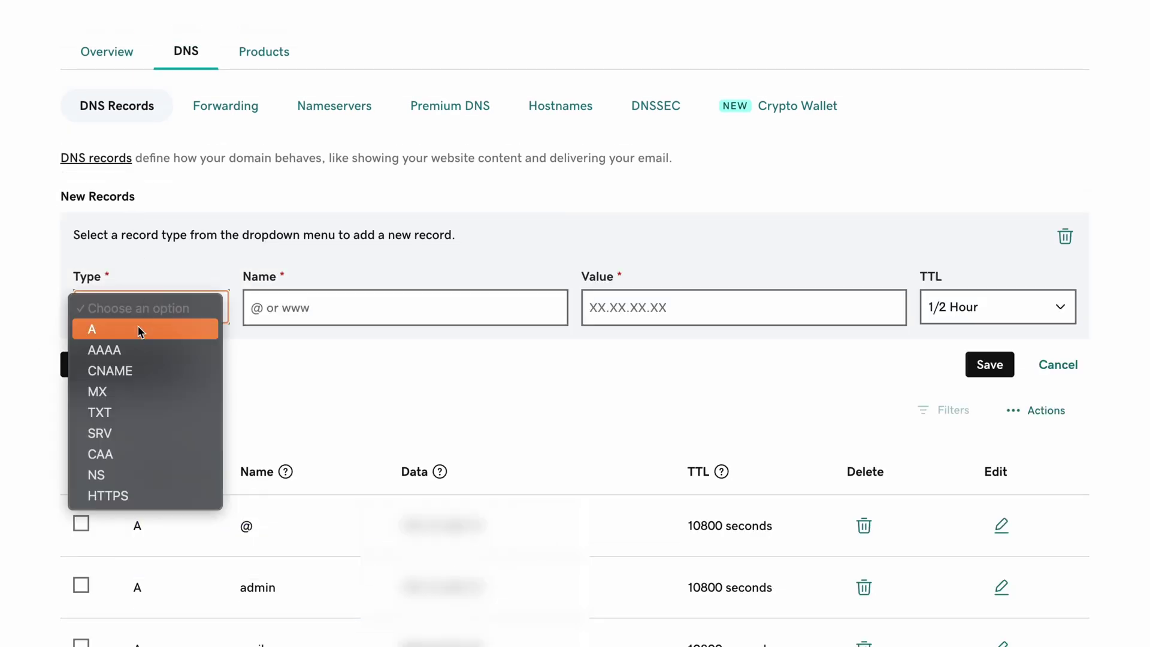
{"action": "left_click", "coordinate": [123, 412]}
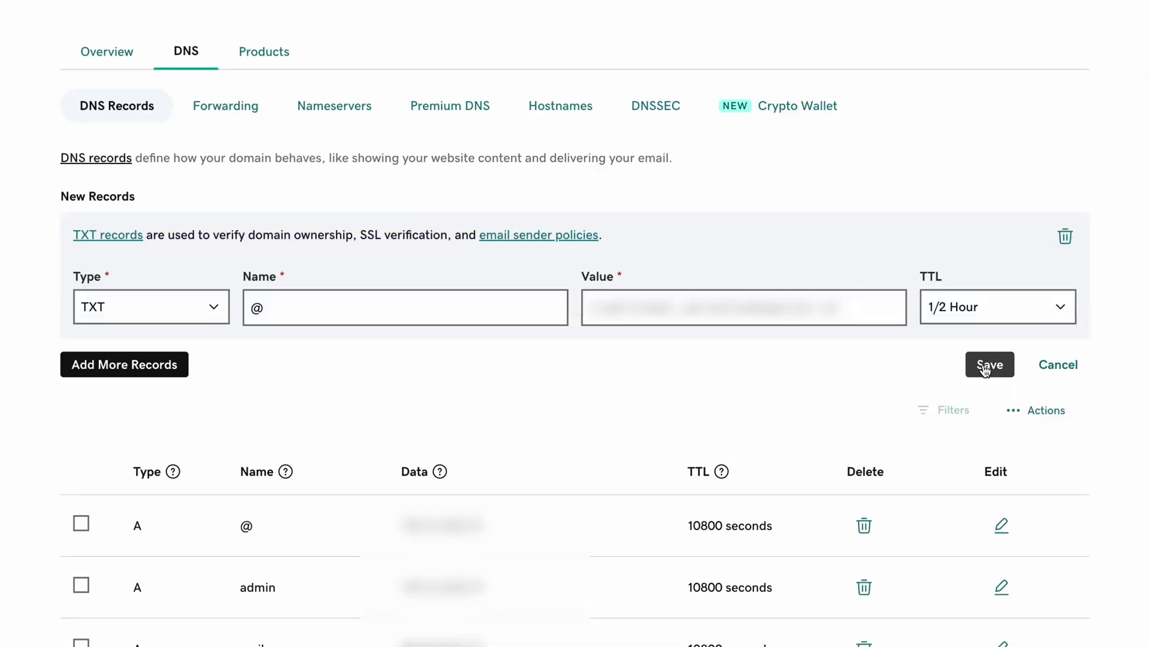
{"action": "left_click", "coordinate": [989, 365]}
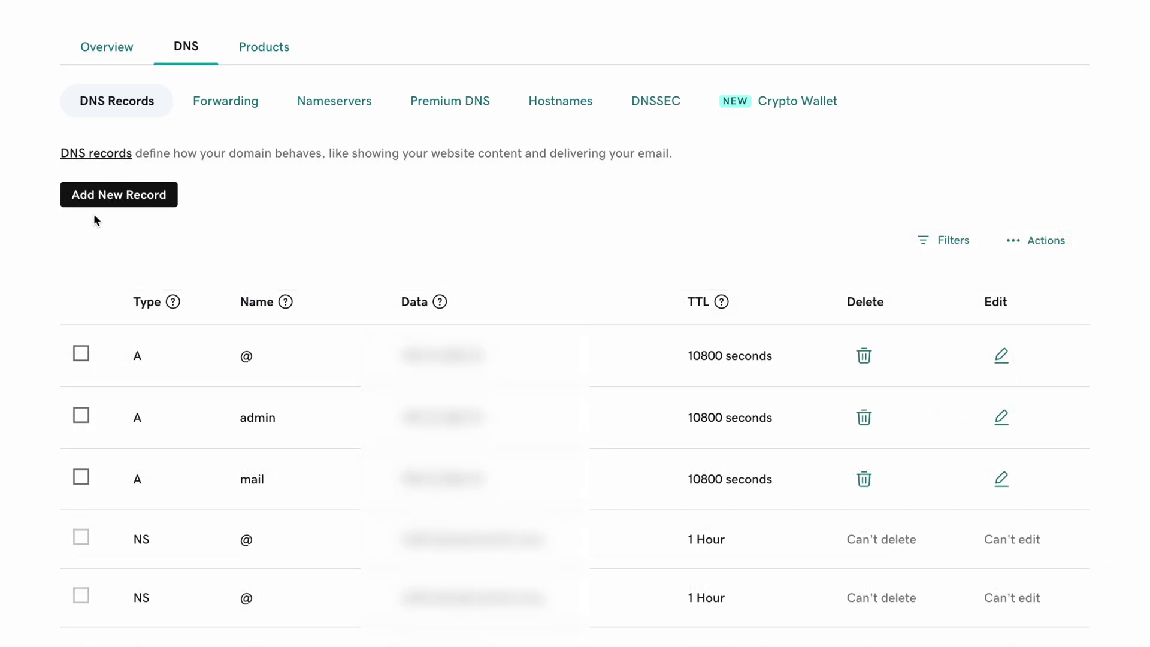
{"action": "left_click", "coordinate": [96, 196]}
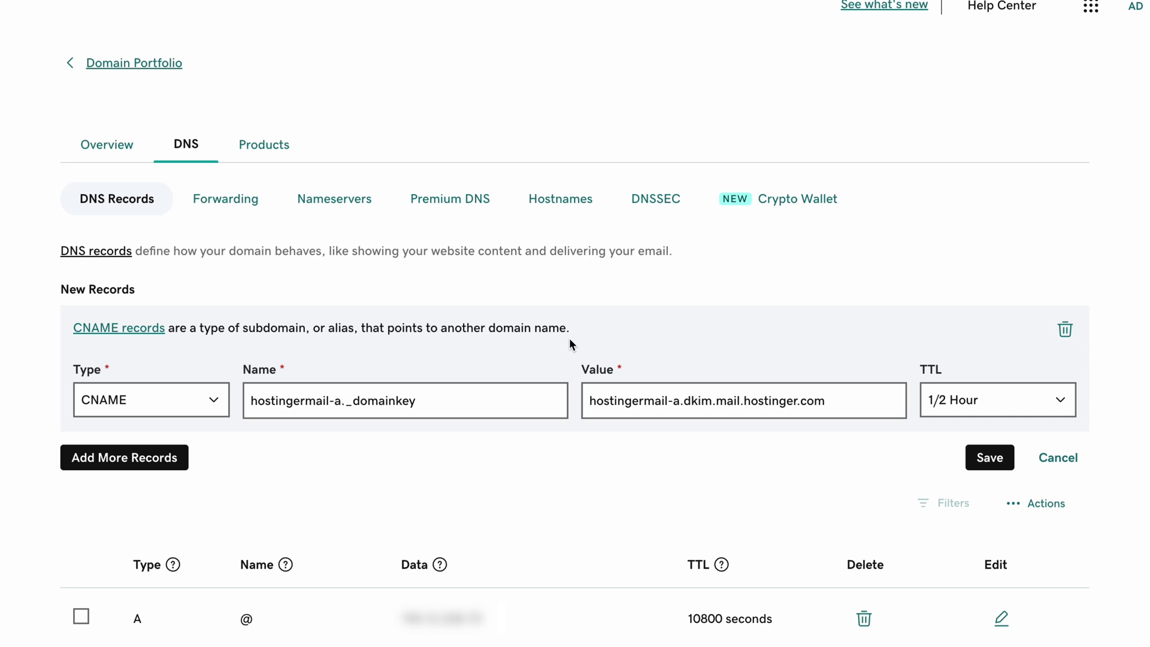
Add extra CNAME rows for the hostingermail-b and hostingermail-c._domainkey DKIM entries
{"action": "left_click", "coordinate": [154, 458]}
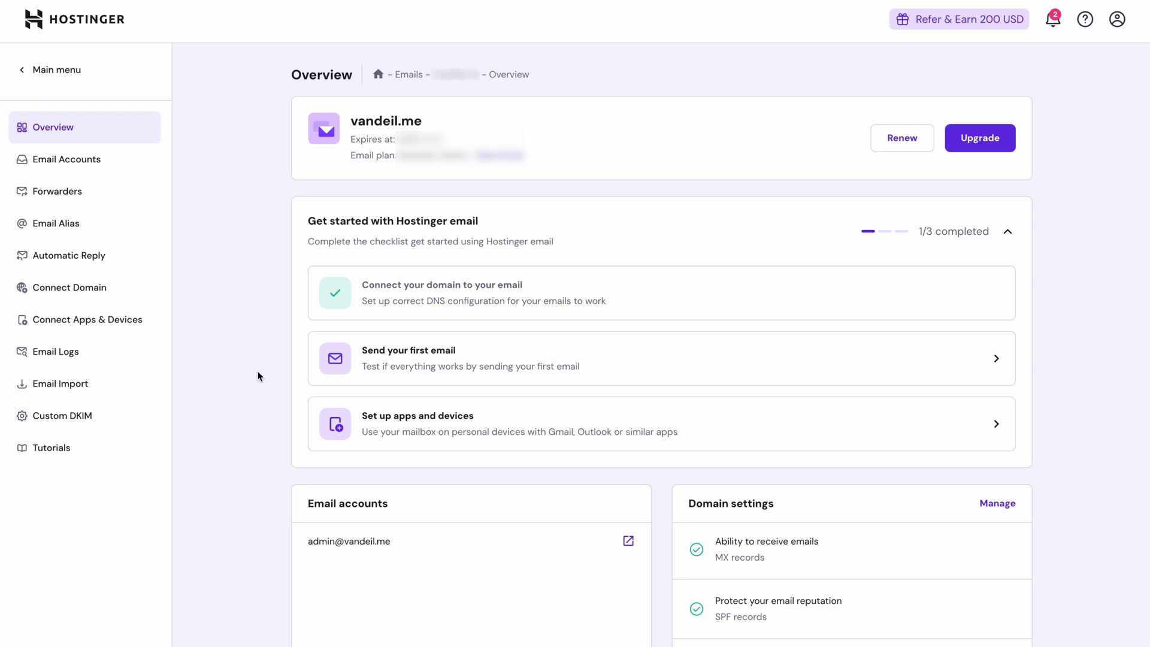
Return to Hostinger's Email Accounts list for vandeil.me
{"action": "left_click", "coordinate": [150, 160]}
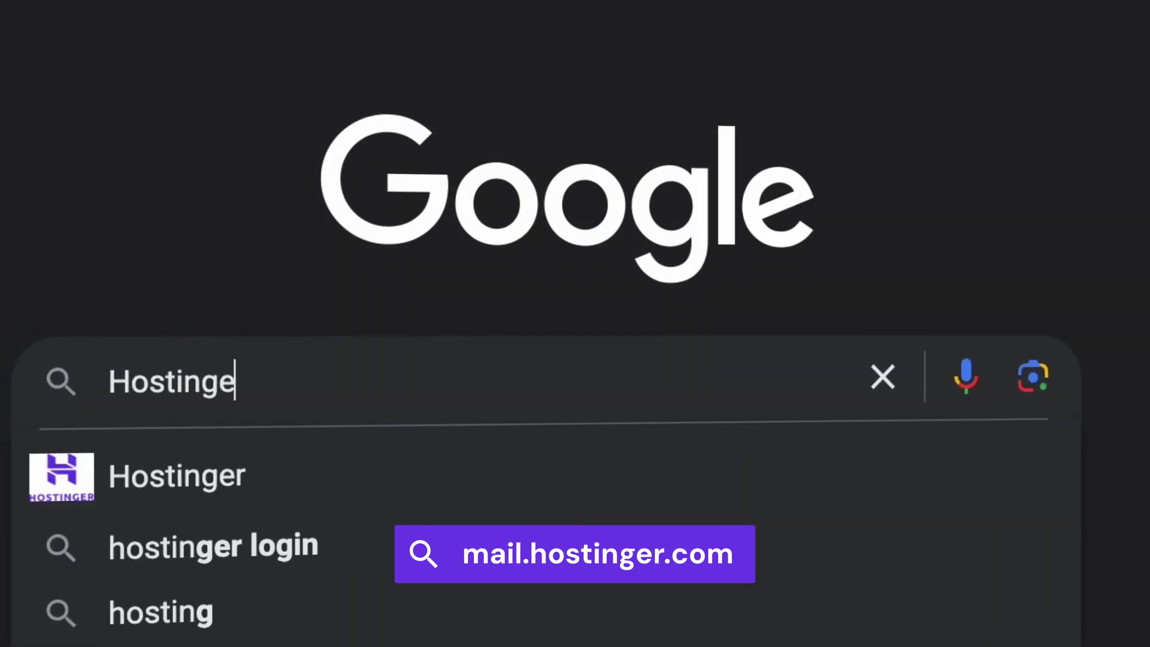
Search Google for 'Hostinger webmail'
{"action": "type", "text": "mail"}
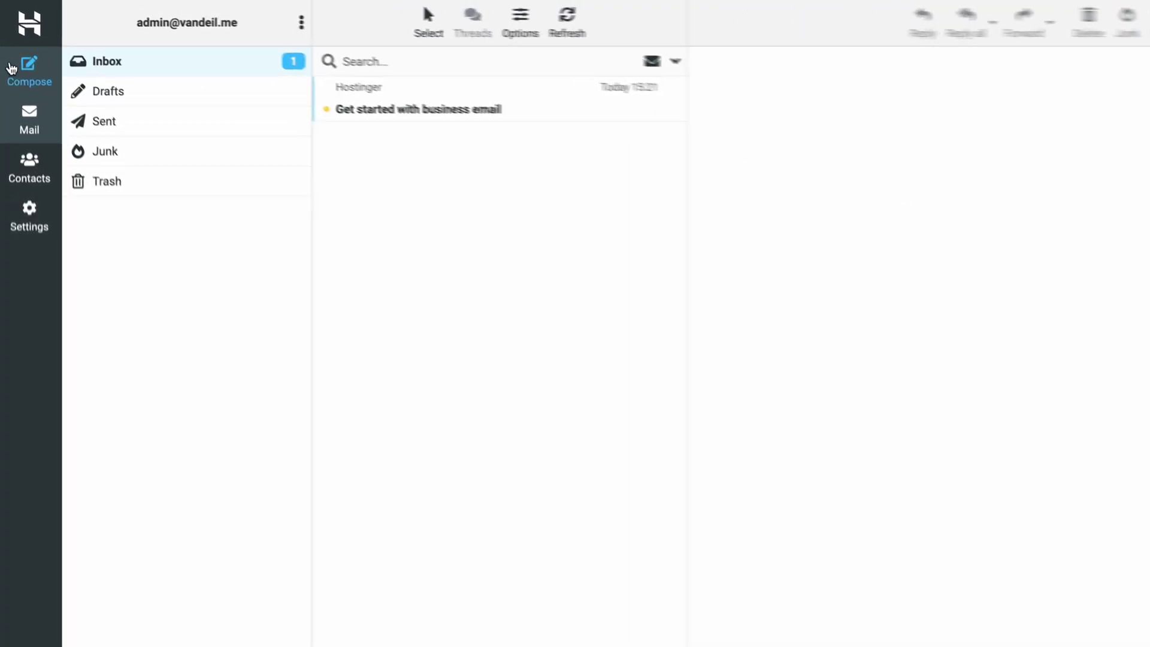
Start a new email in Hostinger Webmail from the admin mailbox
{"action": "left_click", "coordinate": [24, 54]}
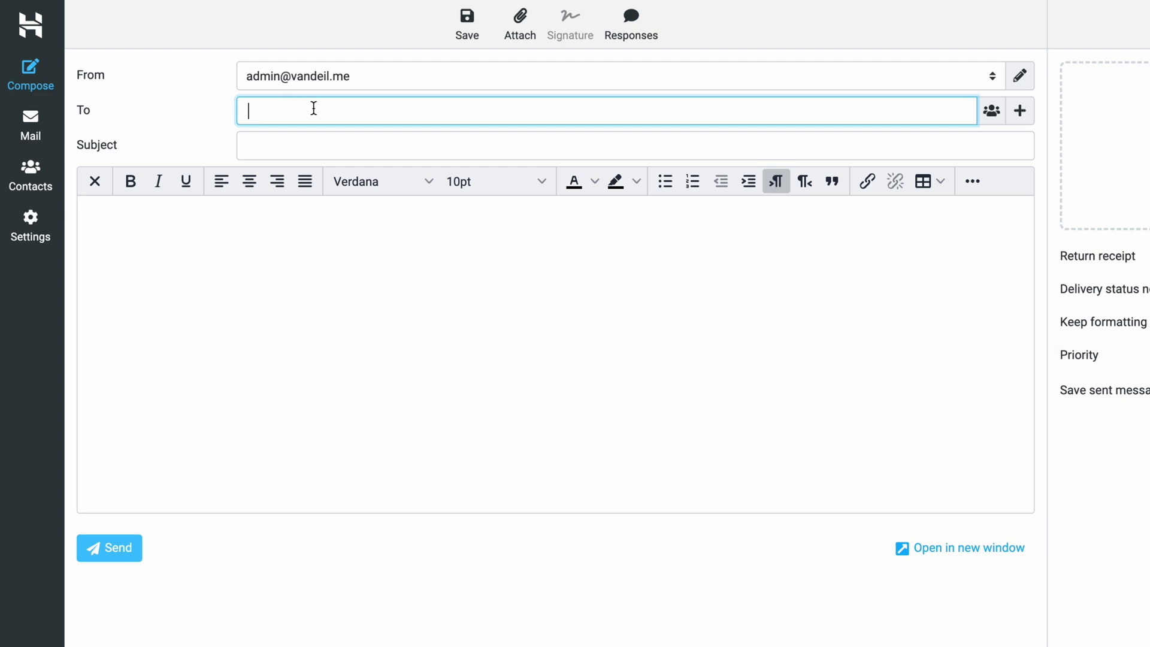